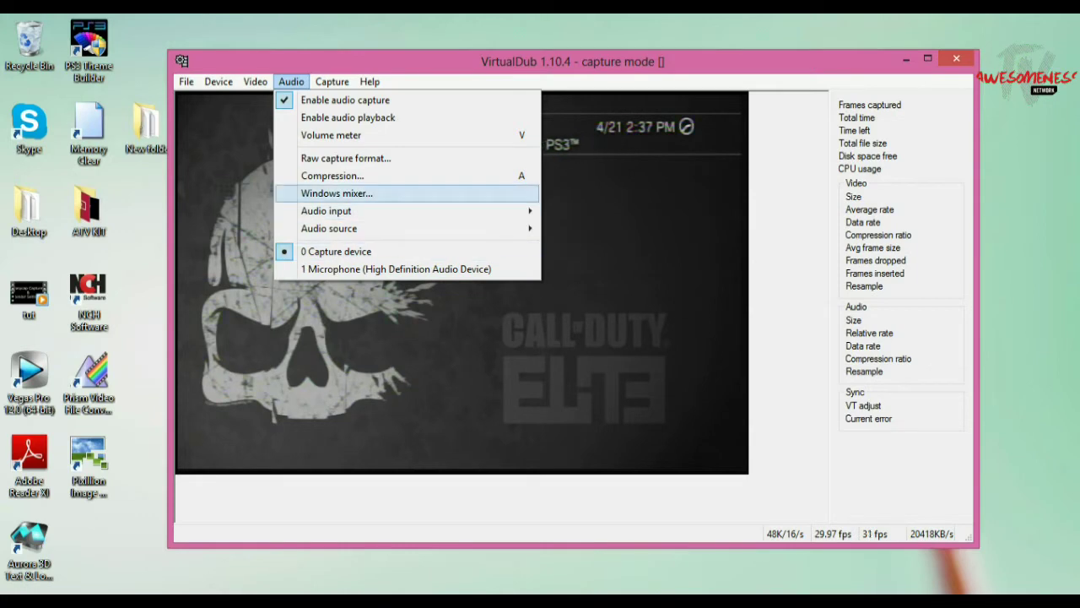
# Set the capture timing's resync mode to sync audio to video by resampling the audio to a faster or slower rate
pyautogui.moveTo(331, 82)
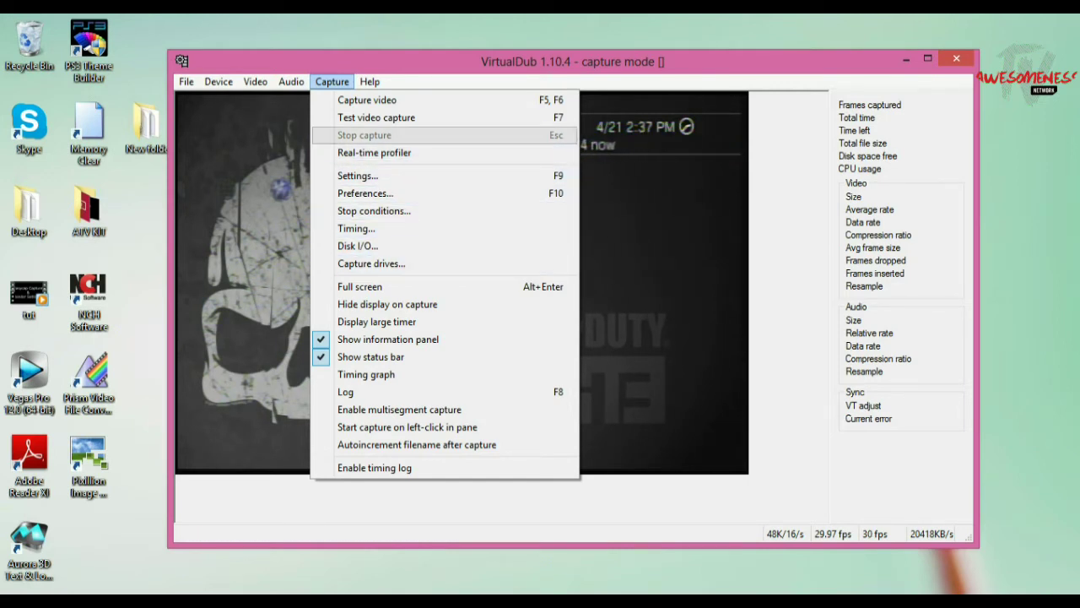
pyautogui.click(356, 229)
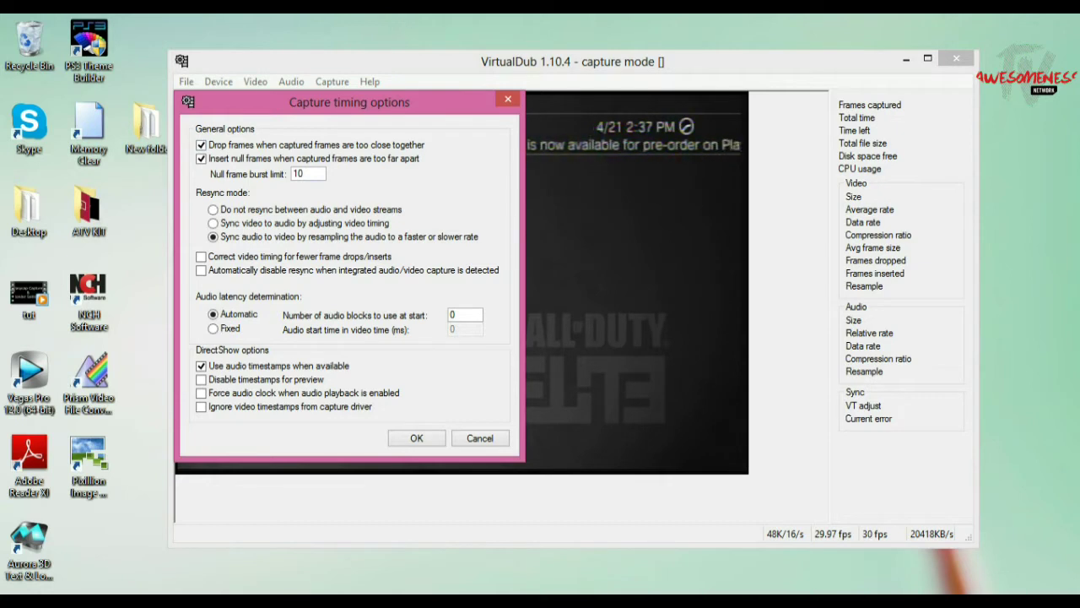
pyautogui.doubleClick(298, 174)
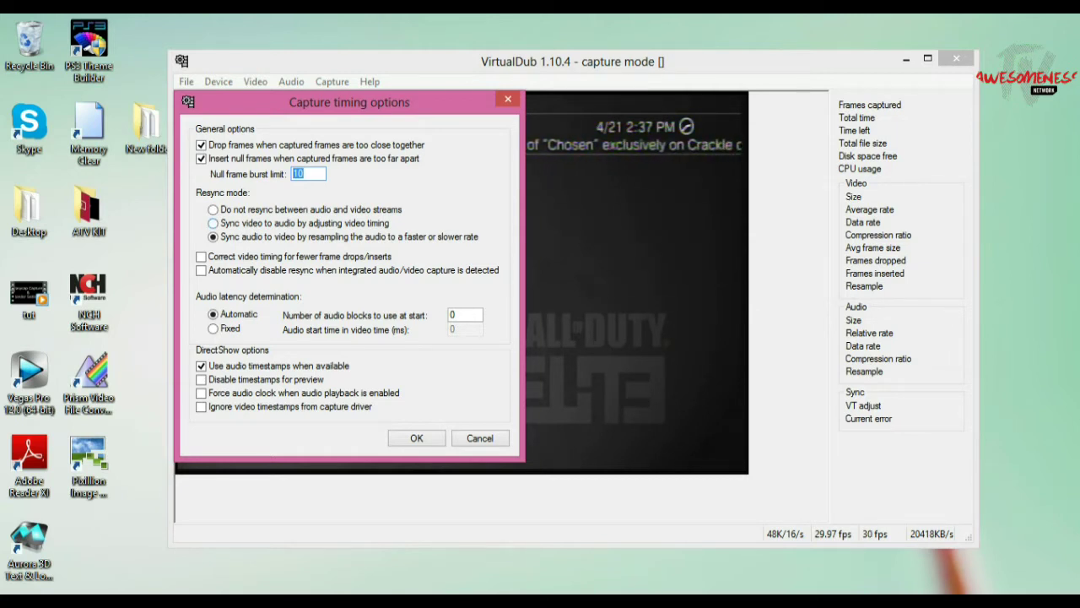
pyautogui.click(213, 237)
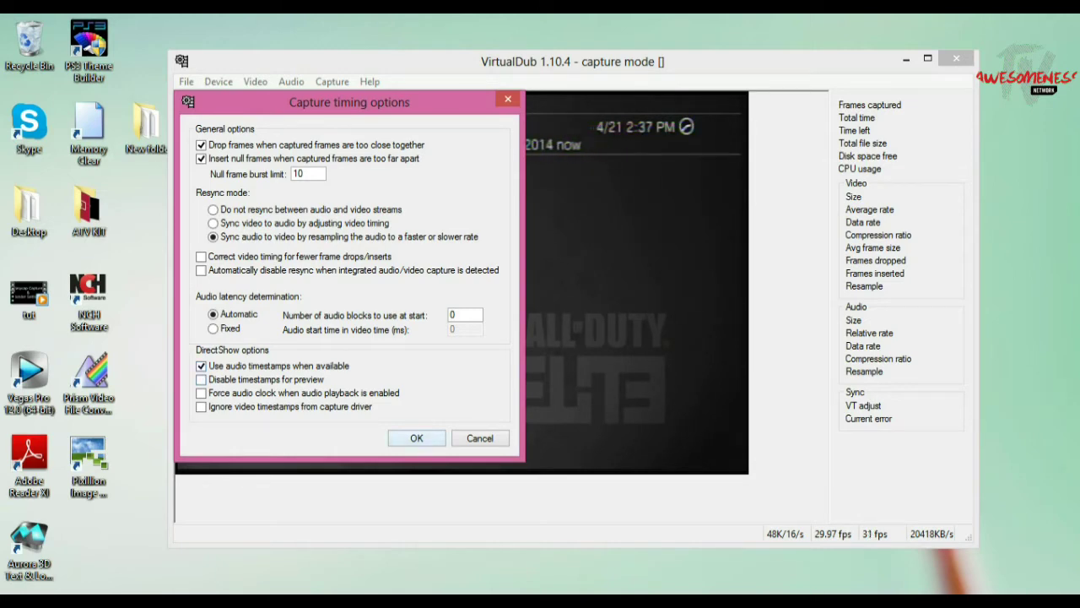
pyautogui.click(417, 438)
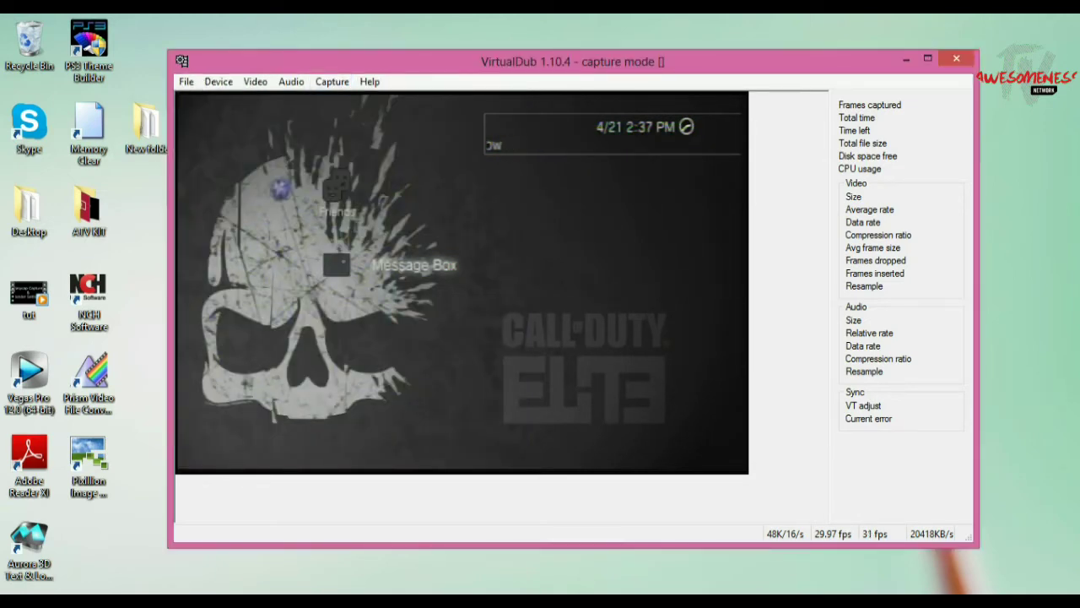
# Set the capture file to Test.avi in the My Videos folder, replacing the existing file
pyautogui.click(332, 82)
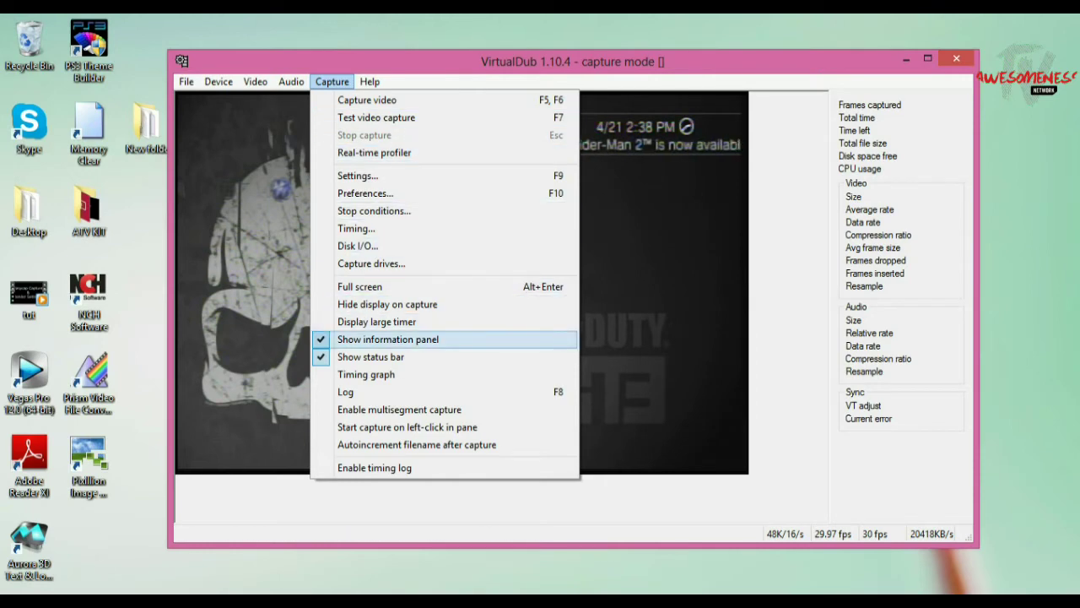
pyautogui.moveTo(186, 82)
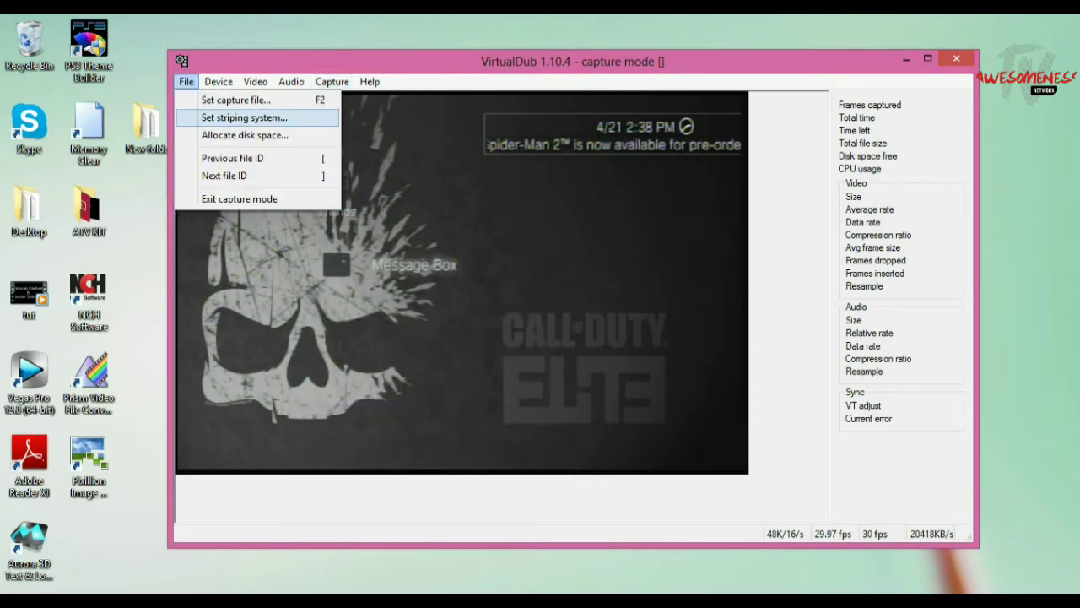
pyautogui.click(245, 100)
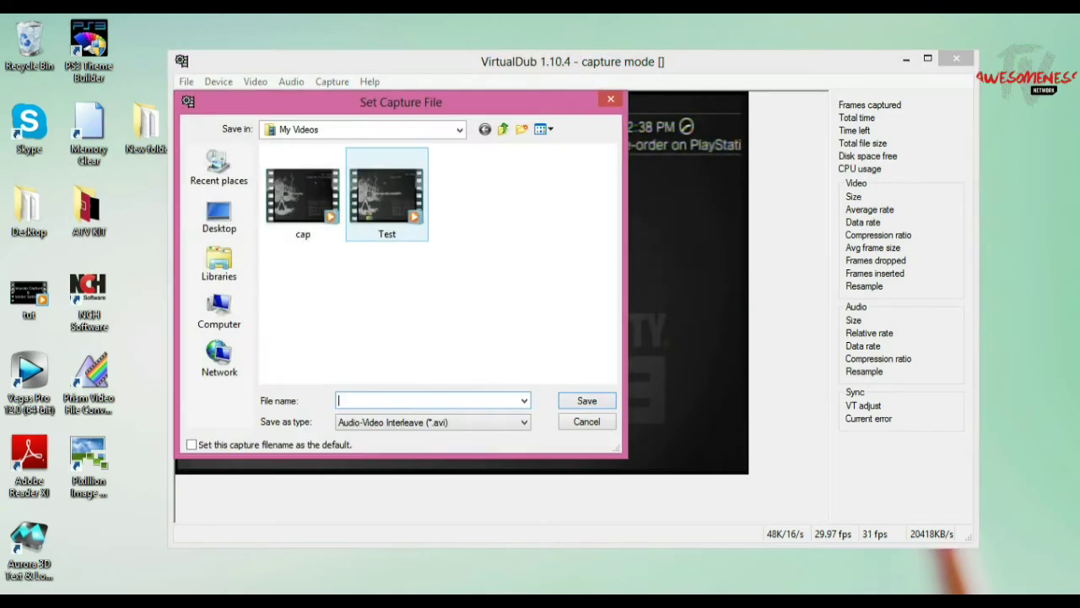
pyautogui.write('Test.avi')
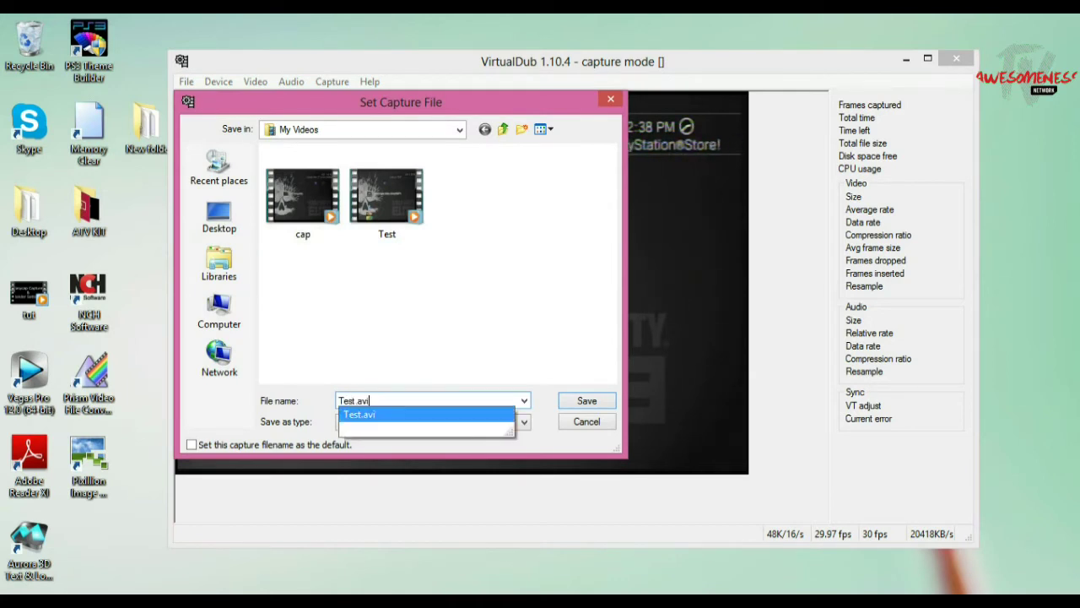
pyautogui.press('Return')
pyautogui.press('Left')
pyautogui.press('Return')
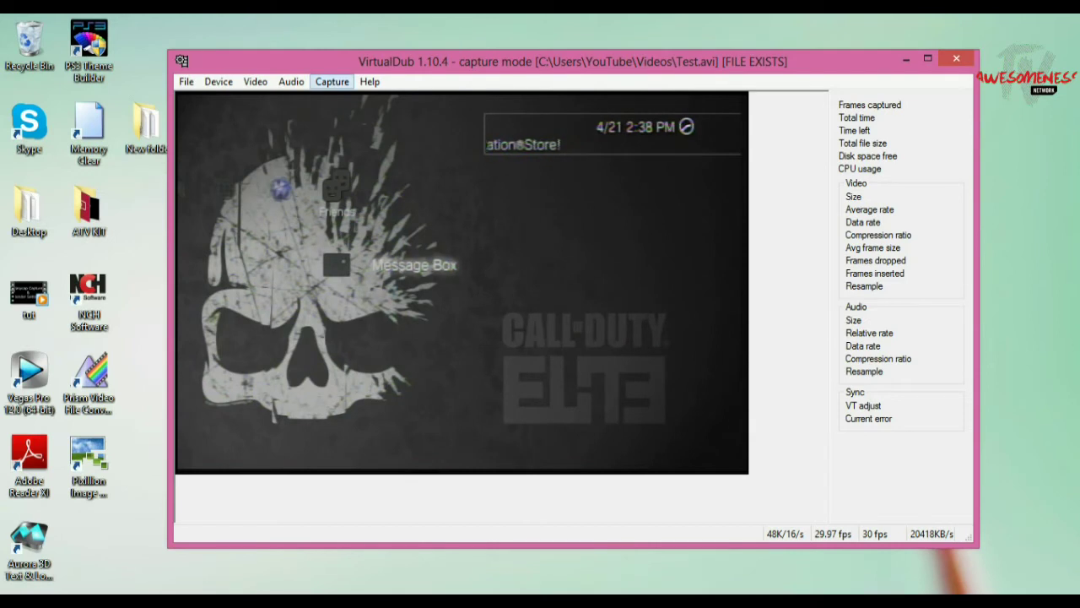
# Record a short video capture from the PS3 input and stop it
pyautogui.click(332, 81)
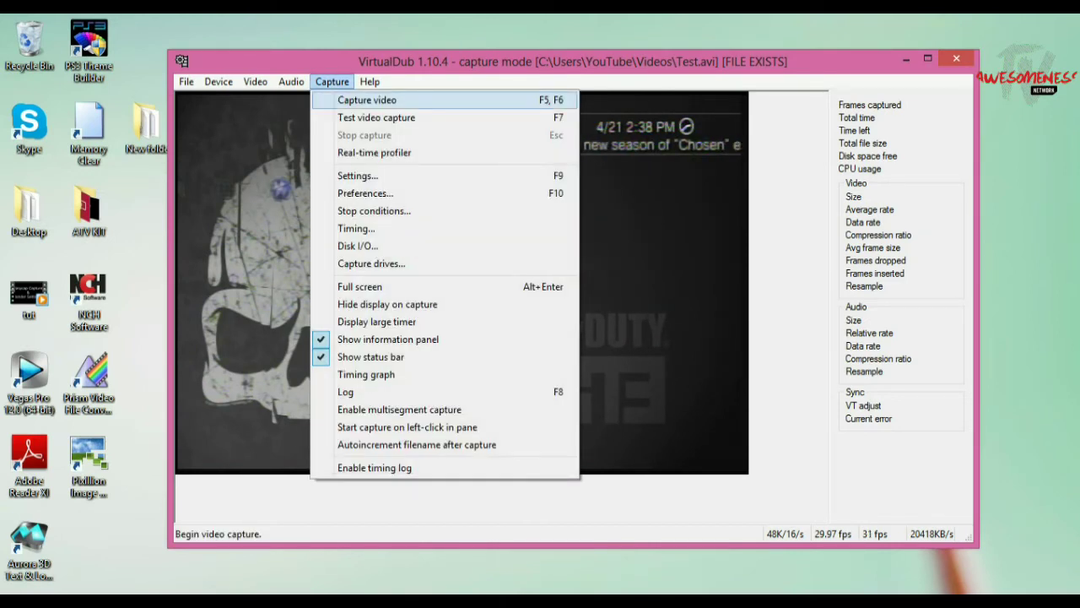
pyautogui.press('Return')
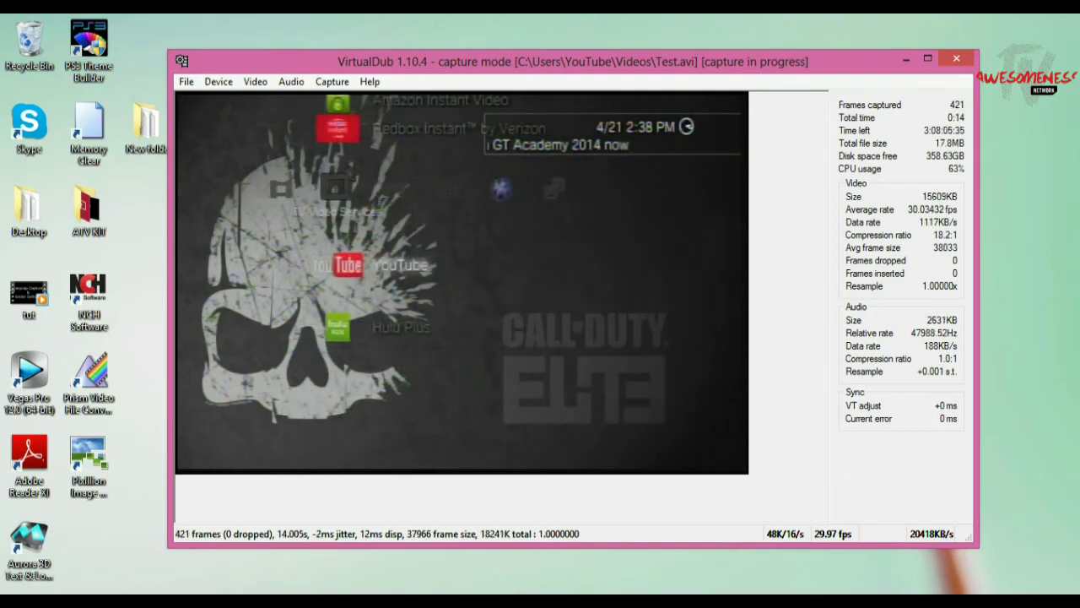
pyautogui.click(331, 82)
pyautogui.press('Return')
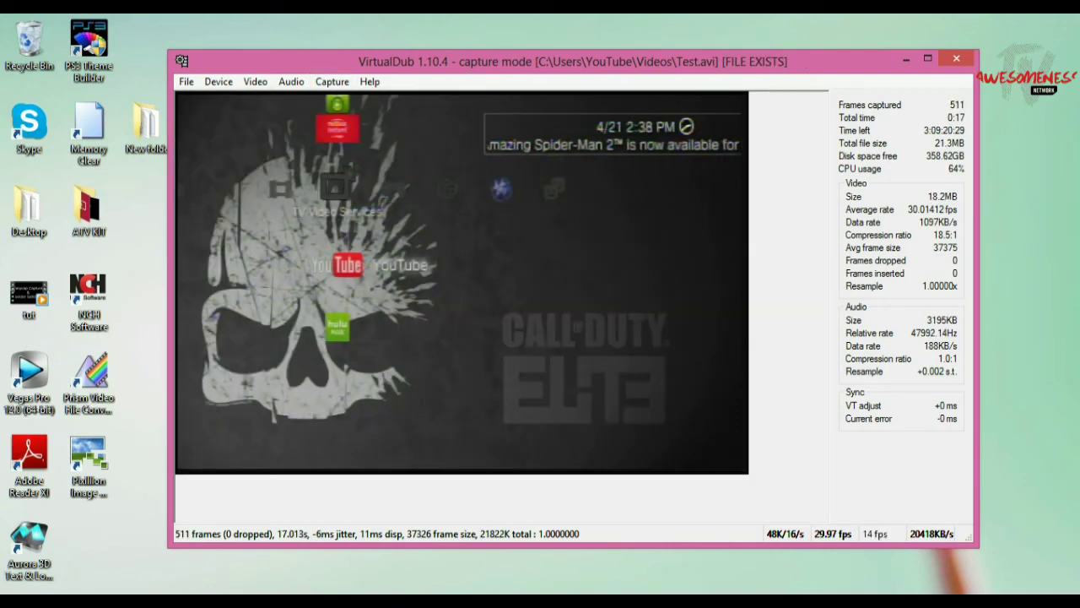
# Exit capture mode and return to the main editing window
pyautogui.click(186, 82)
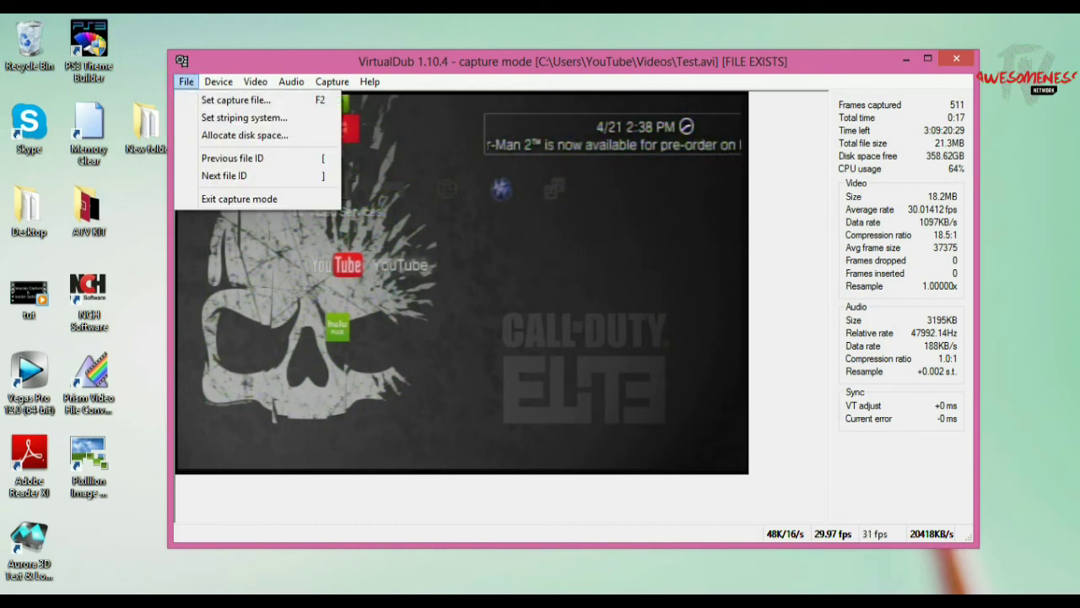
pyautogui.press('Down')
pyautogui.press('Return')
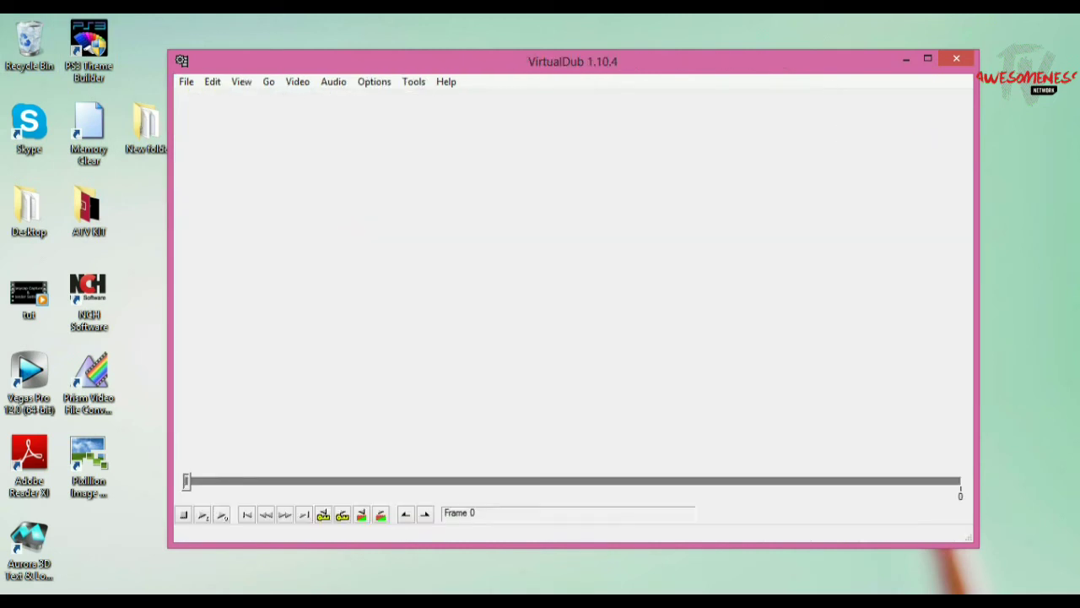
pyautogui.press('alt')
pyautogui.press('Right')
pyautogui.press('Left')
pyautogui.press('Escape')
pyautogui.moveTo(573, 61)
pyautogui.mouseDown()
pyautogui.moveTo(561, 62)
pyautogui.moveTo(570, 107)
pyautogui.moveTo(568, 78)
pyautogui.mouseUp()
# Open the captured Test video from the My Videos folder
pyautogui.press('alt')
pyautogui.press('Return')
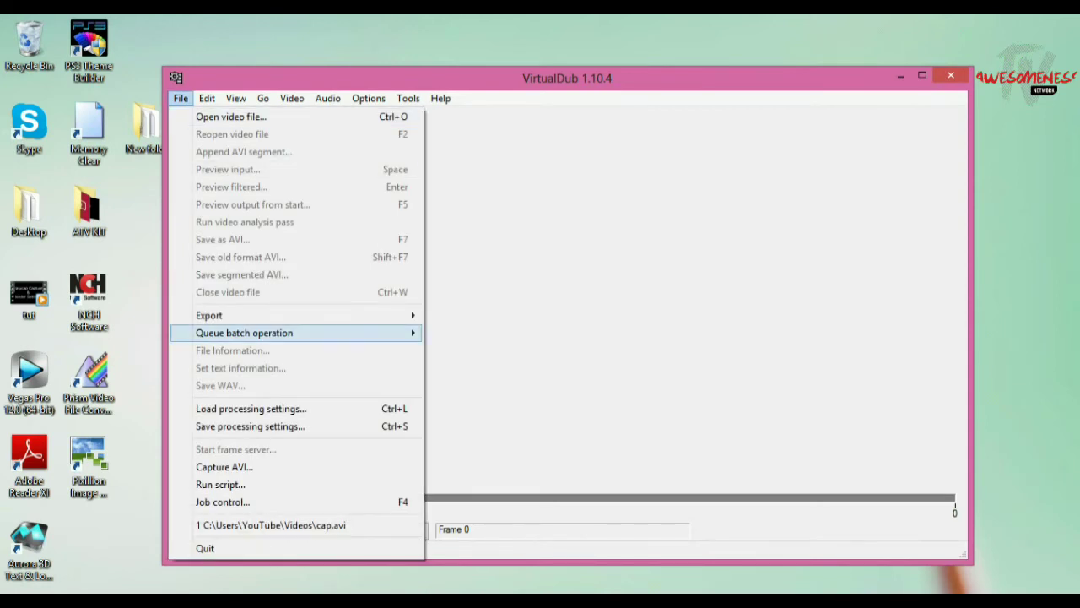
pyautogui.press('Down')
pyautogui.press('Return')
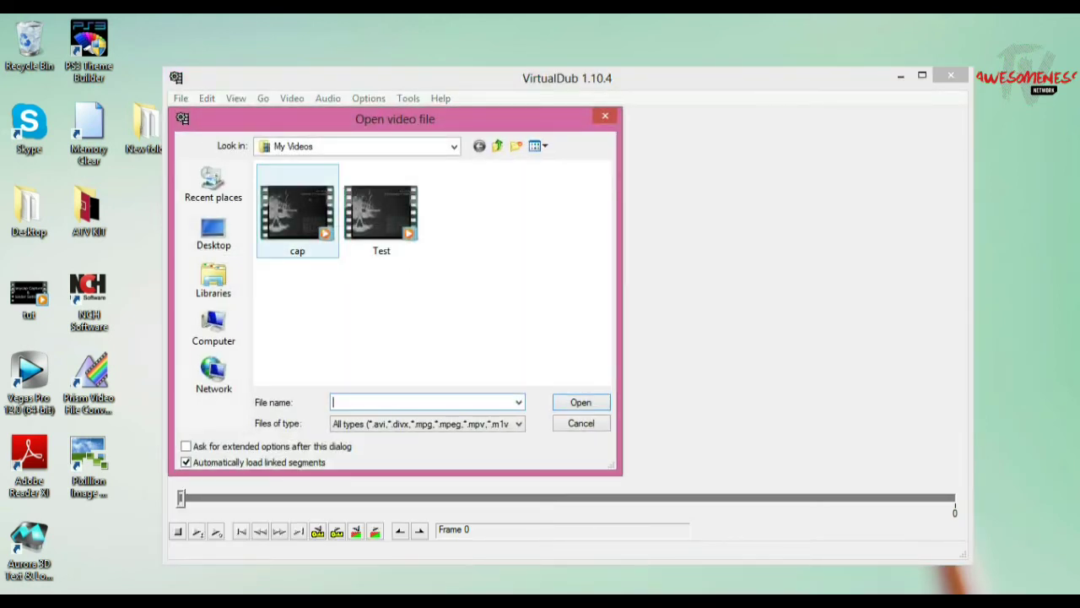
pyautogui.moveTo(395, 119); pyautogui.dragTo(555, 141)
pyautogui.click(541, 235)
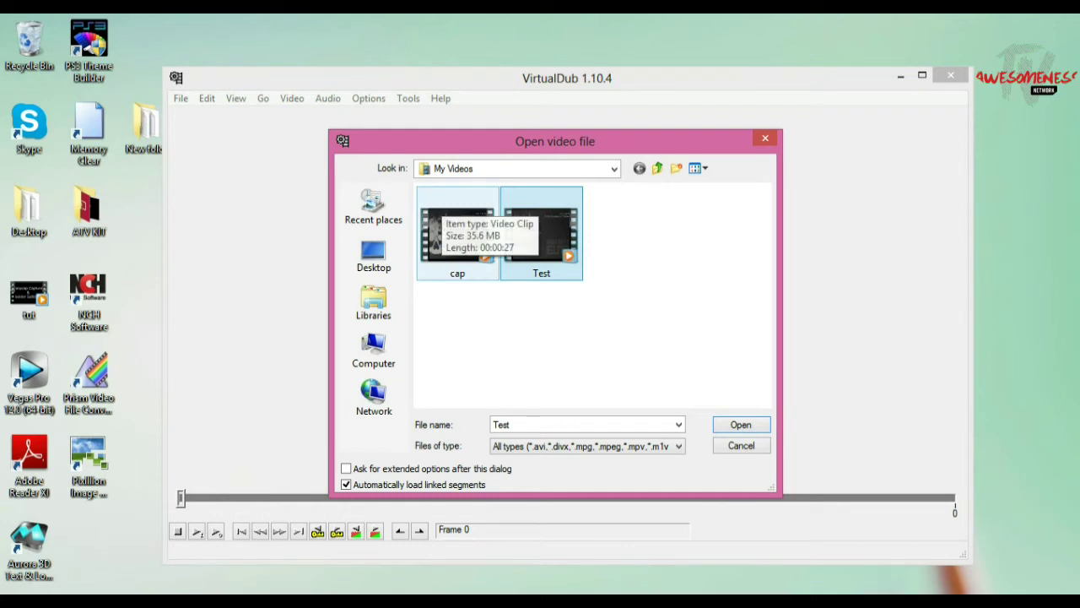
pyautogui.click(741, 424)
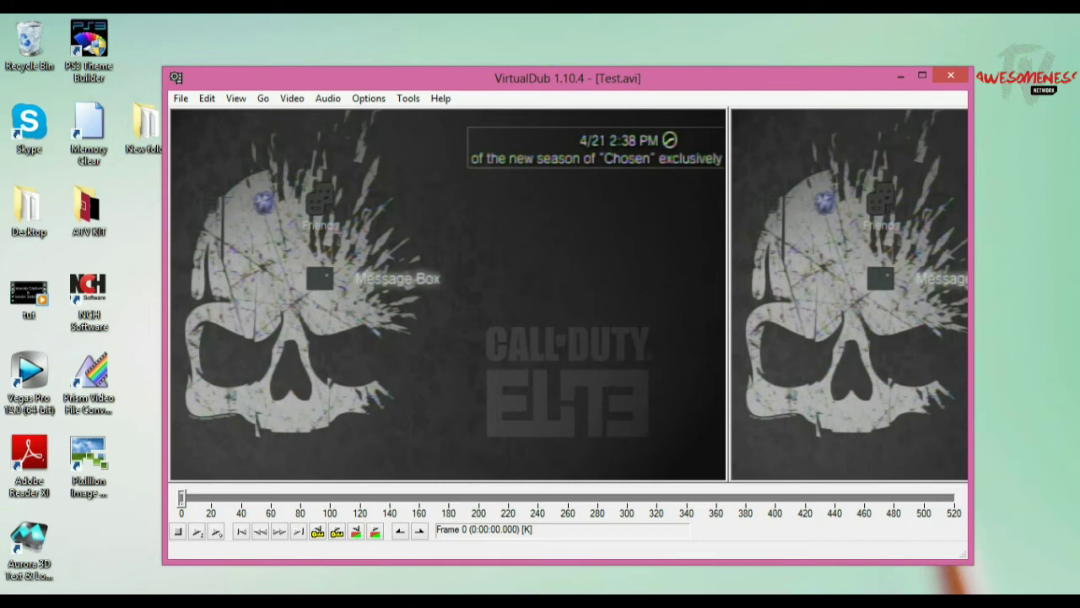
# Reduce the zoom of both the source and output video previews to 50%
pyautogui.rightClick(371, 285)
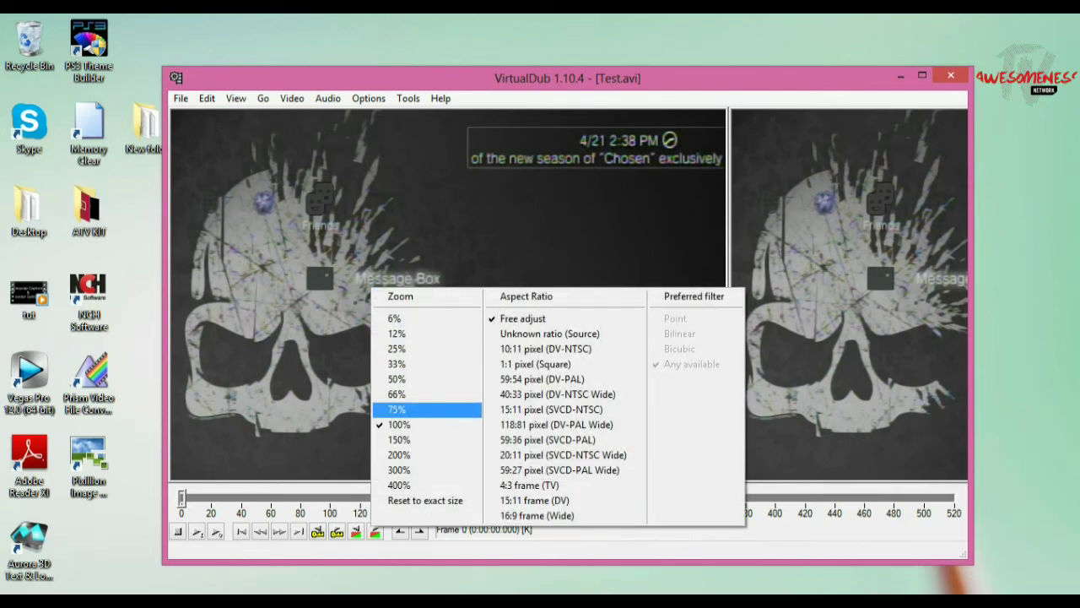
pyautogui.click(397, 394)
pyautogui.rightClick(576, 255)
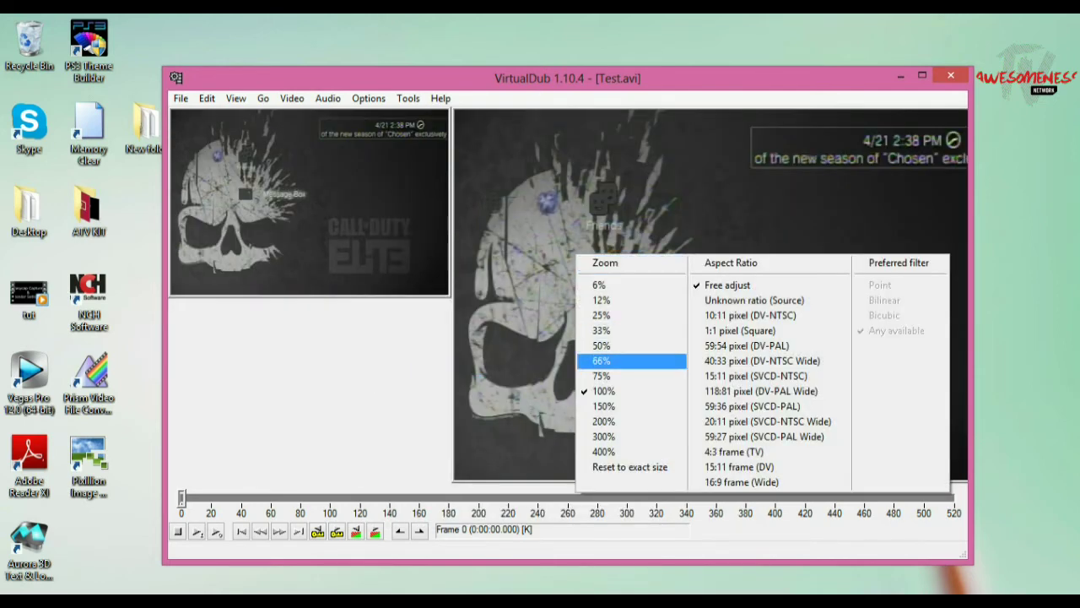
pyautogui.click(602, 360)
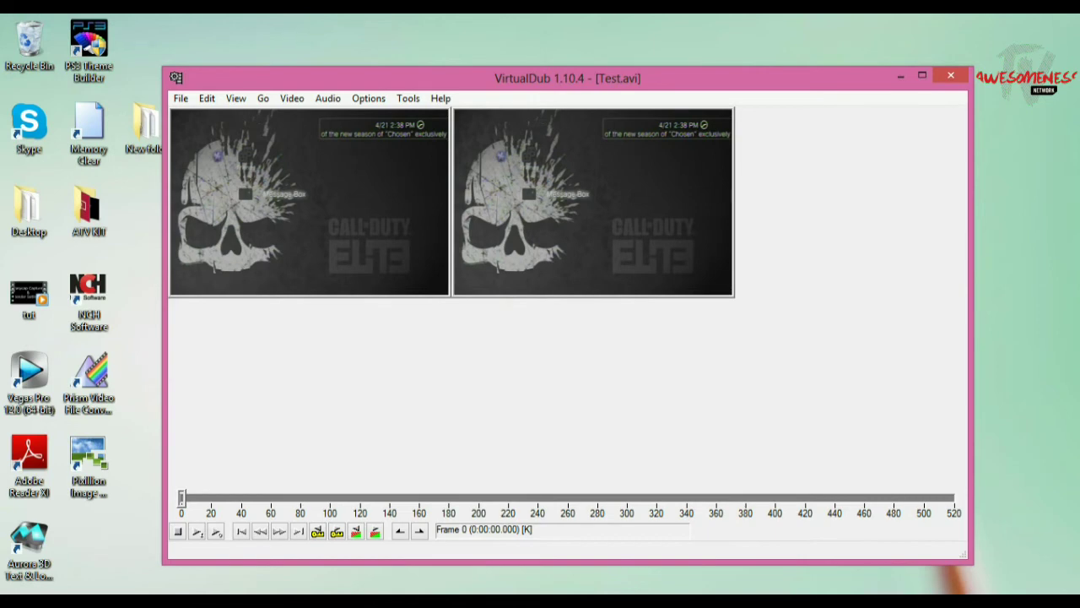
# Set the zoom of both the source and output video previews to 66%
pyautogui.rightClick(355, 204)
pyautogui.click(388, 330)
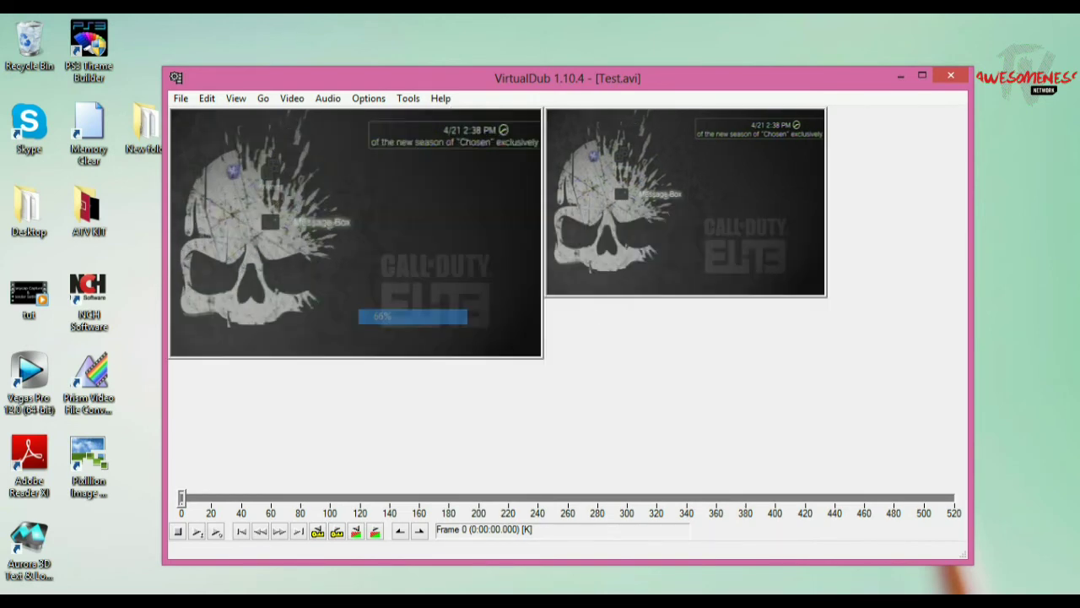
pyautogui.rightClick(610, 290)
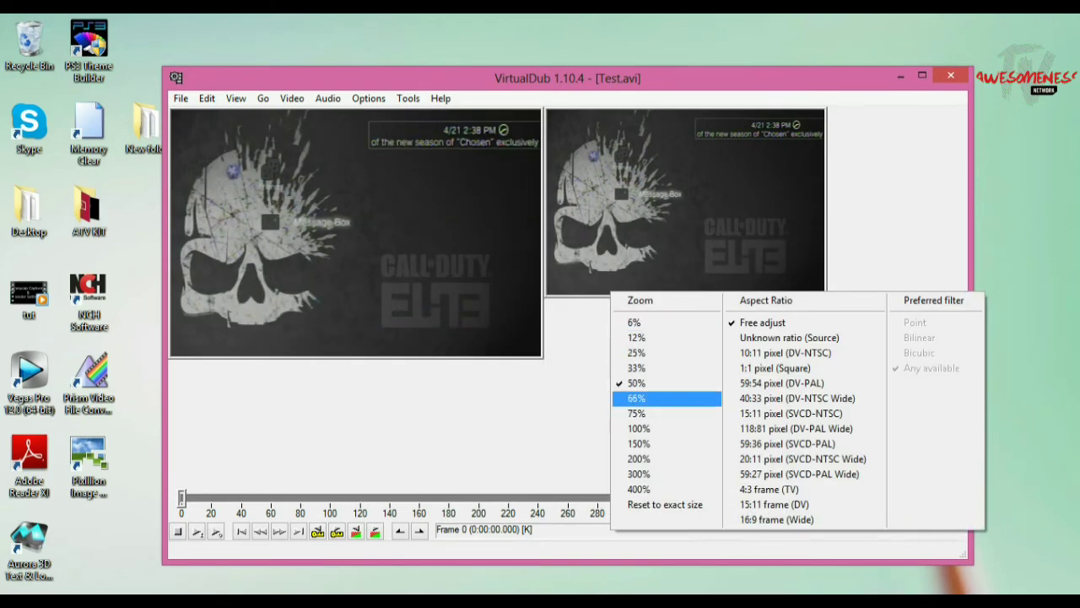
pyautogui.click(658, 398)
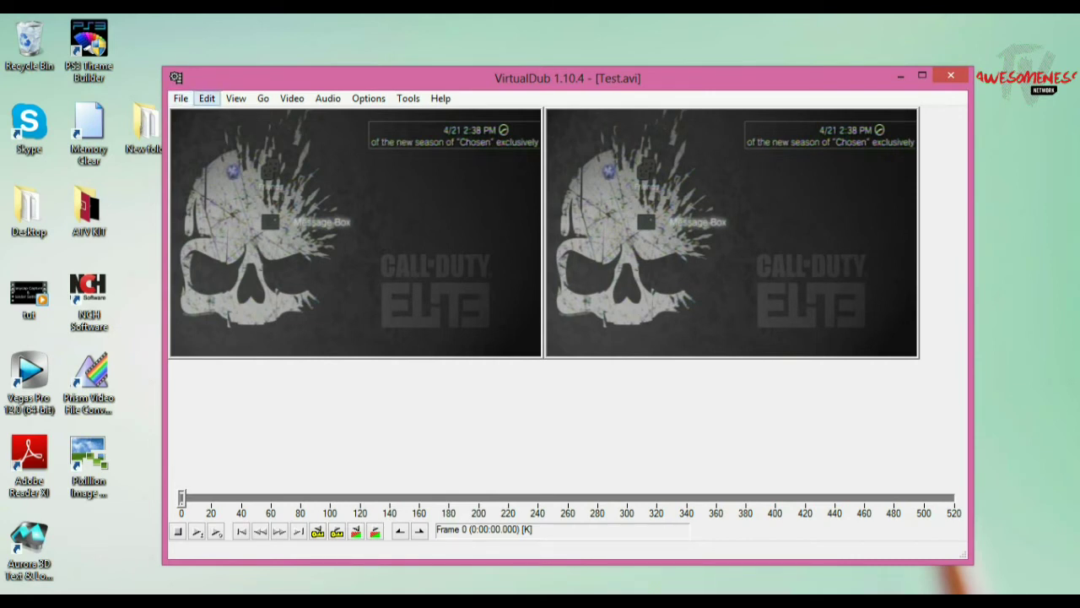
# Select DivX 6.9.2 Codec (2 Logical CPUs) as the video compression and accept its codec properties
pyautogui.click(292, 98)
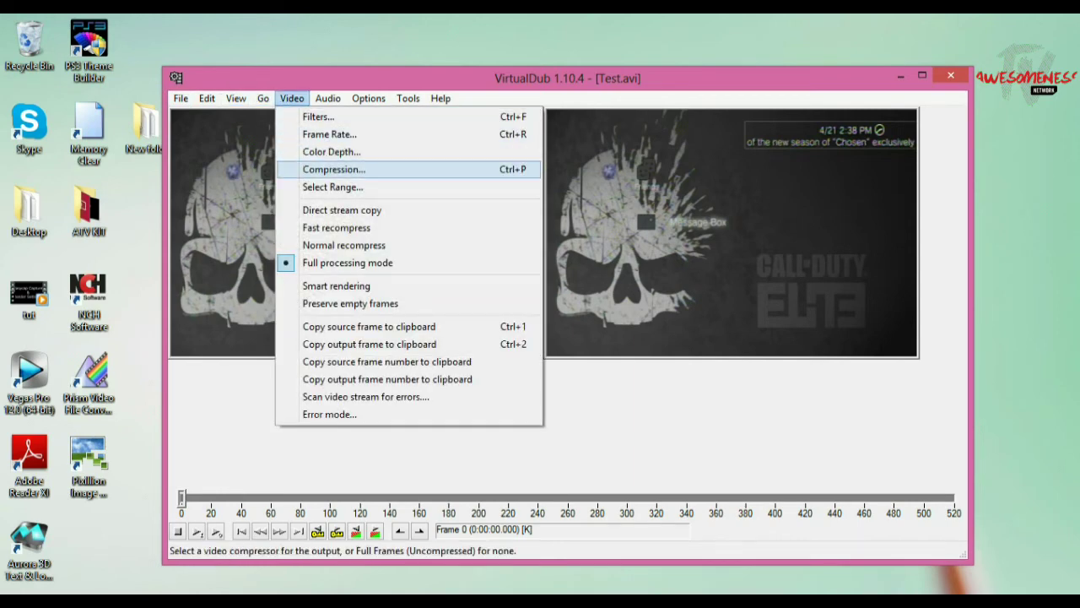
pyautogui.click(333, 169)
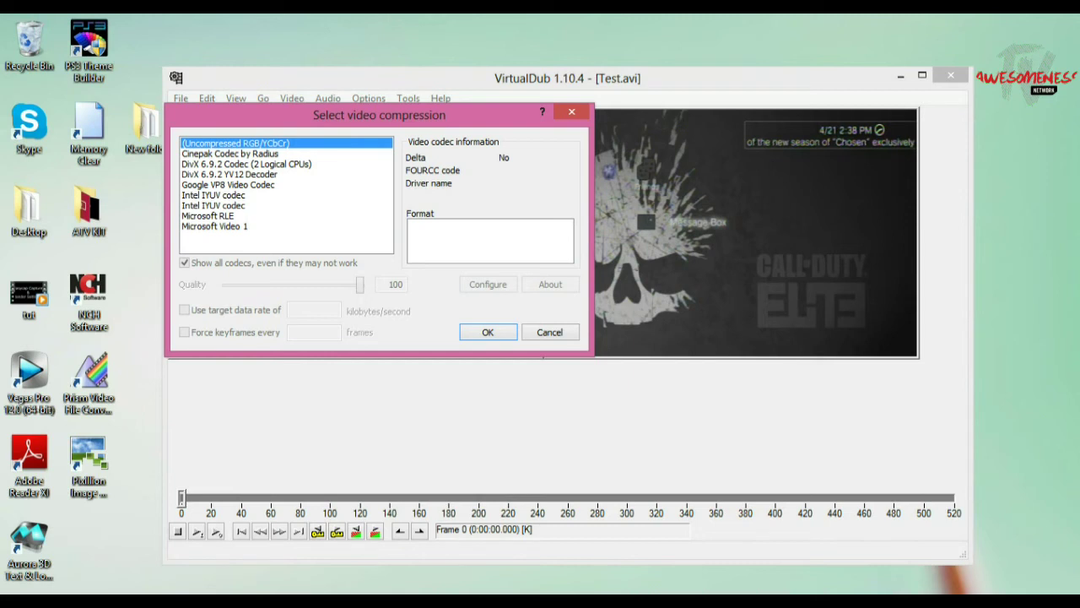
pyautogui.click(246, 164)
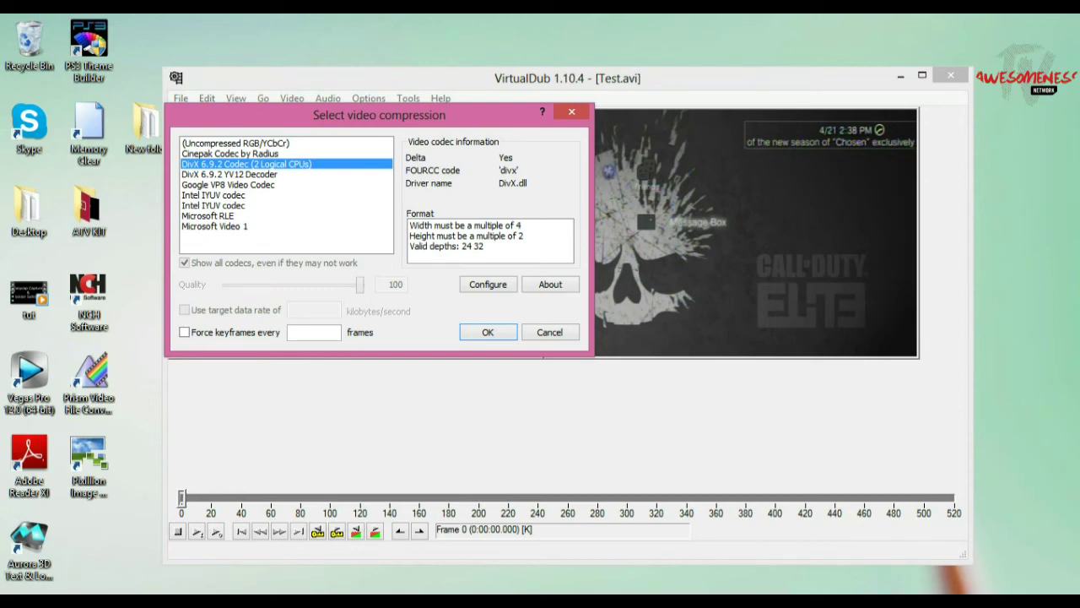
pyautogui.click(488, 284)
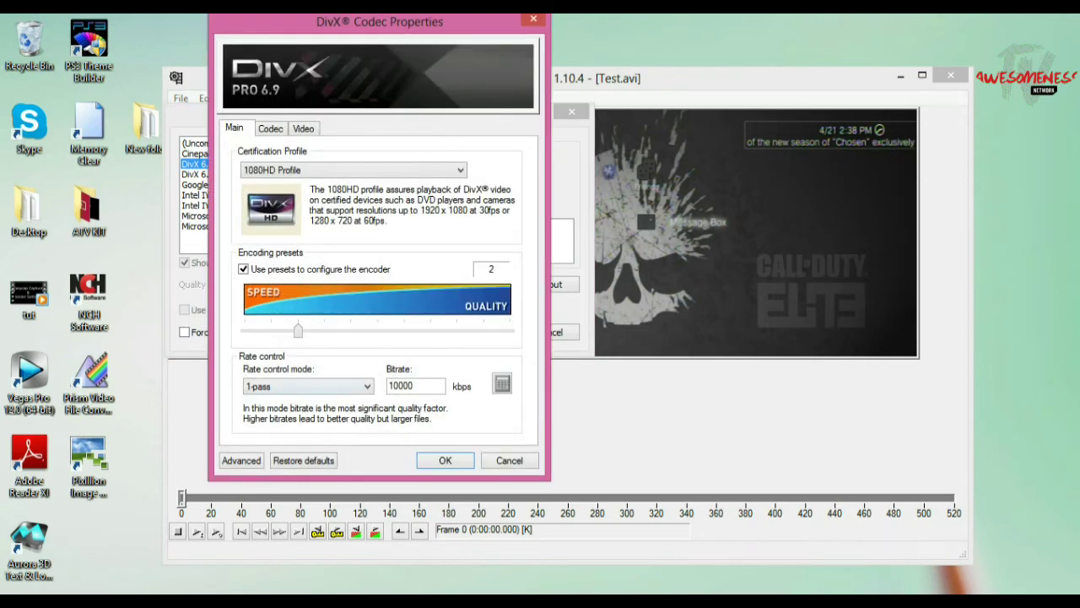
pyautogui.click(446, 461)
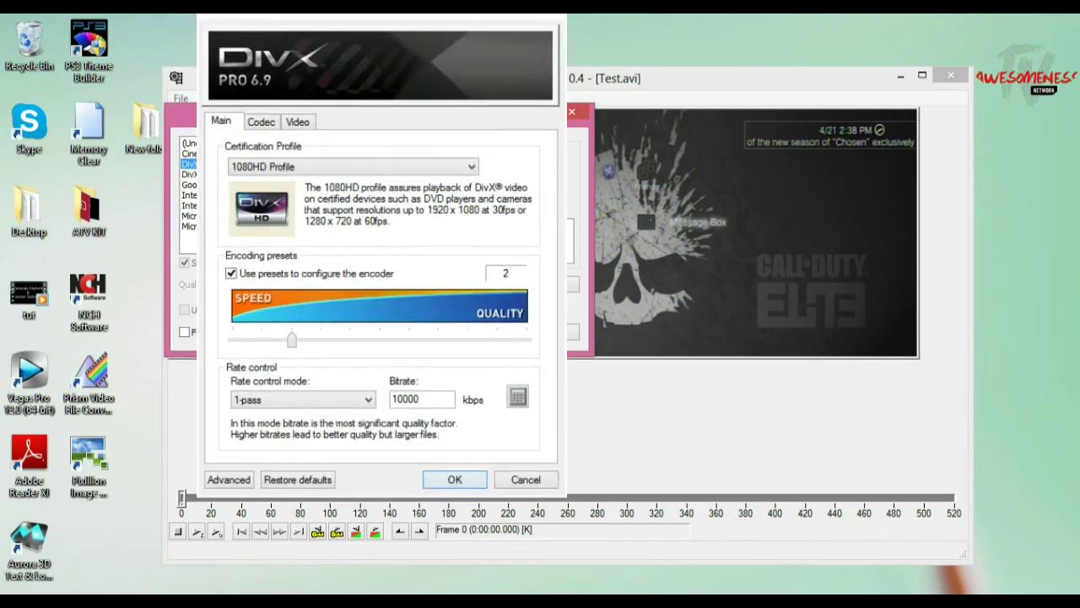
pyautogui.click(487, 332)
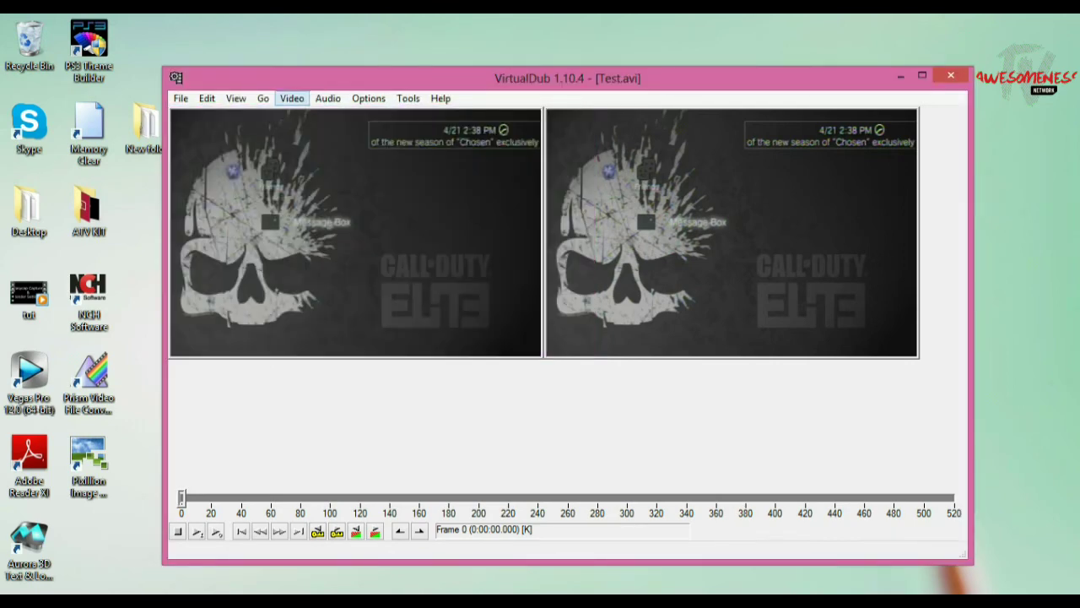
pyautogui.click(292, 98)
pyautogui.press('Escape')
pyautogui.click(181, 99)
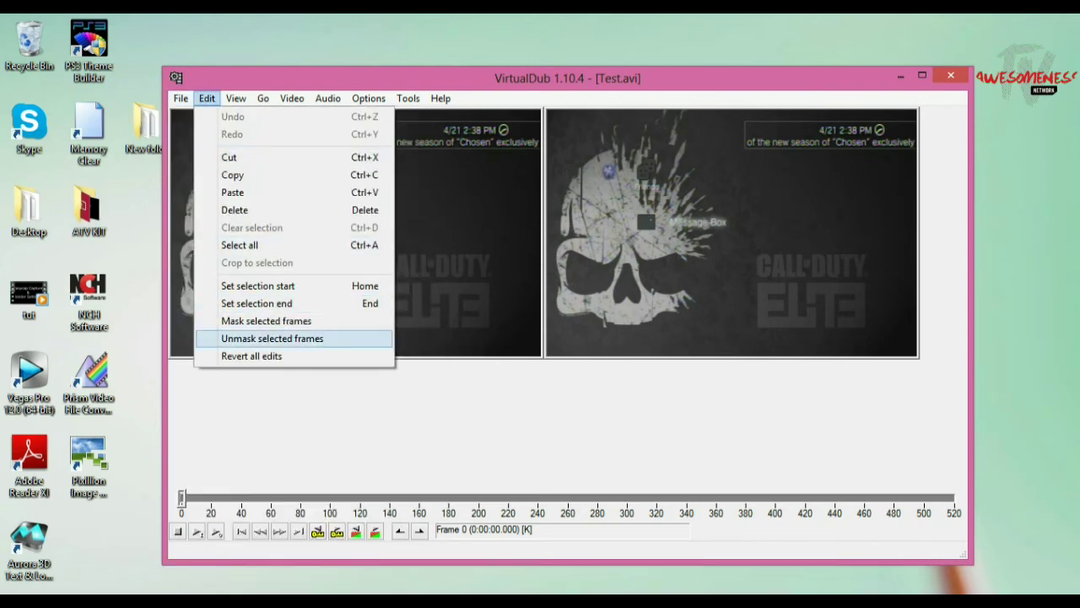
pyautogui.click(180, 99)
pyautogui.hotkey('alt', 'v')
pyautogui.press('Right')
pyautogui.press('Down')
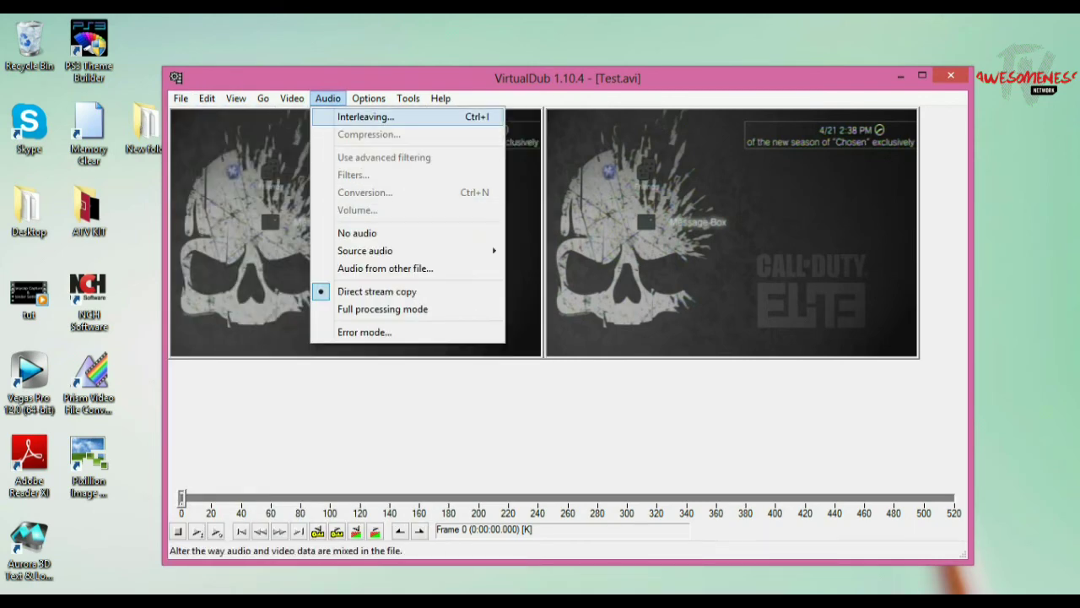
# Examine the video frame rate control options and leave them unchanged
pyautogui.press('Left')
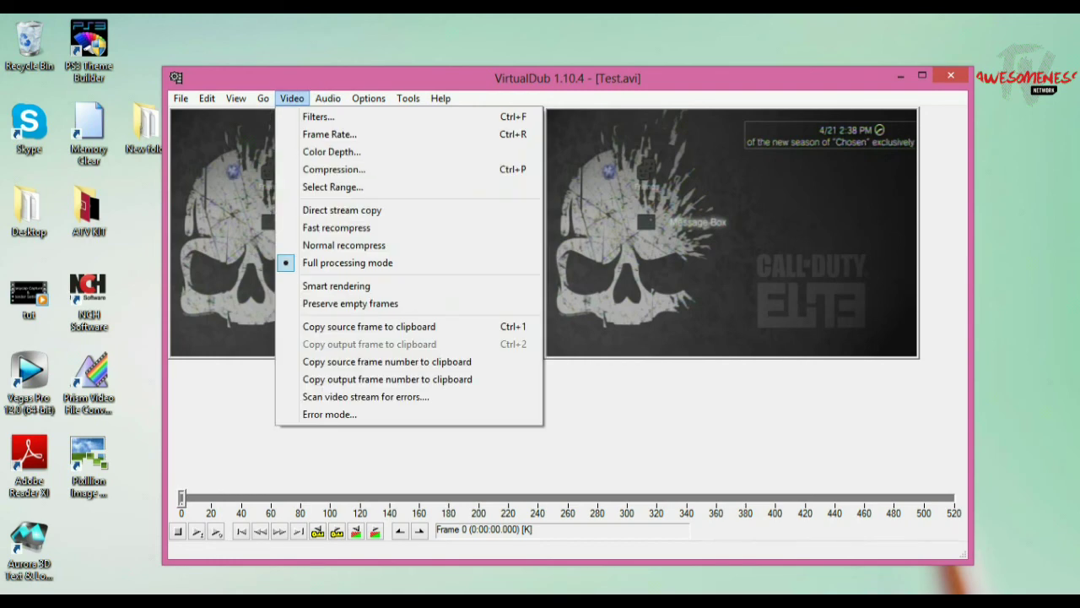
pyautogui.press('Down')
pyautogui.press('Down')
pyautogui.press('Return')
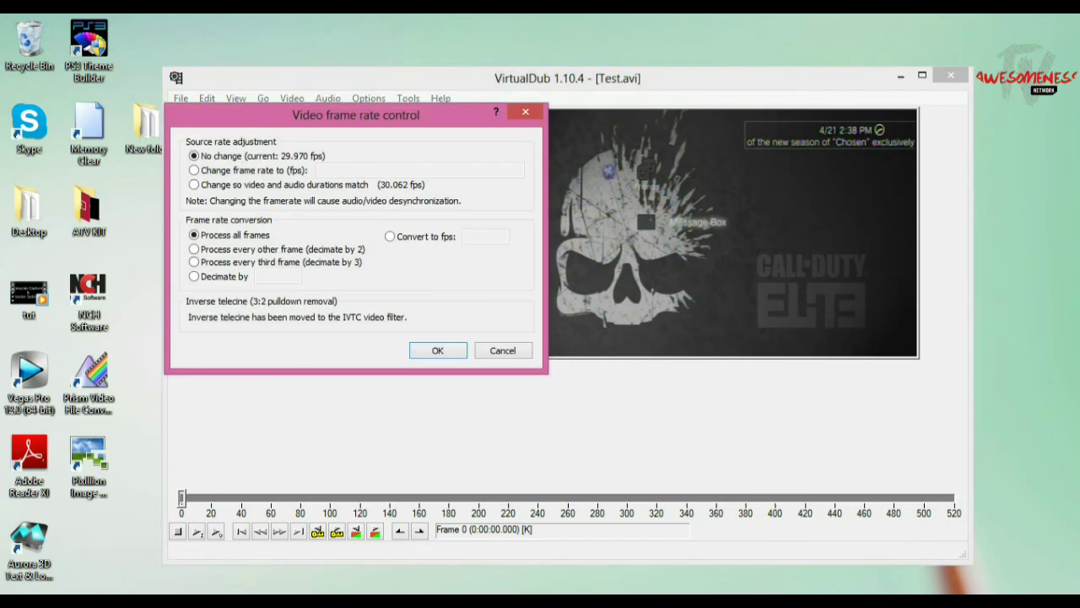
pyautogui.press('Escape')
# Browse the video filters available to add and close the filter list without adding any
pyautogui.hotkey('alt', 'v')
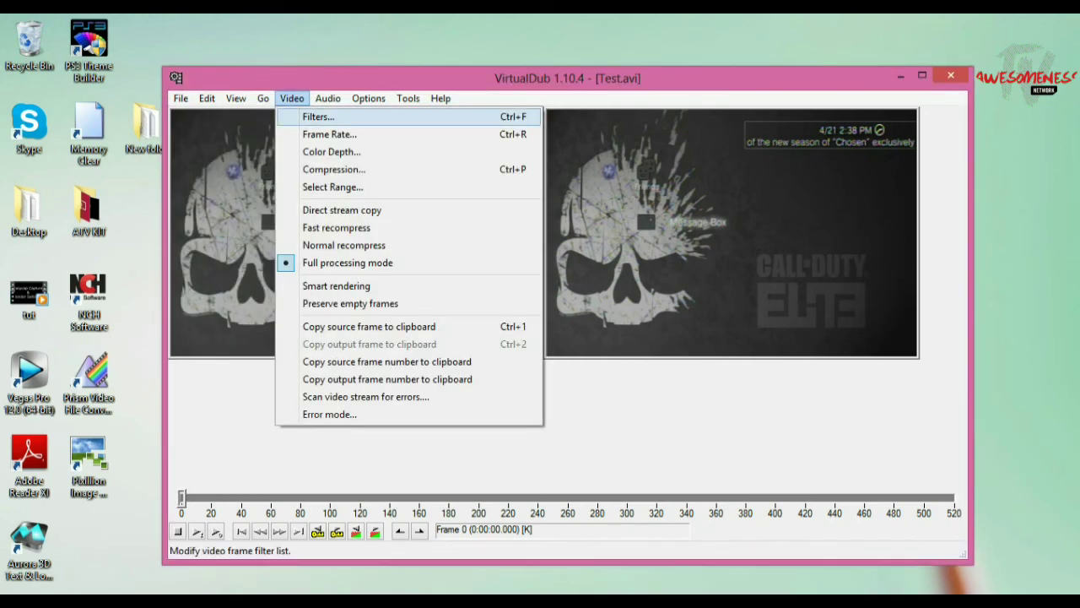
pyautogui.press('Return')
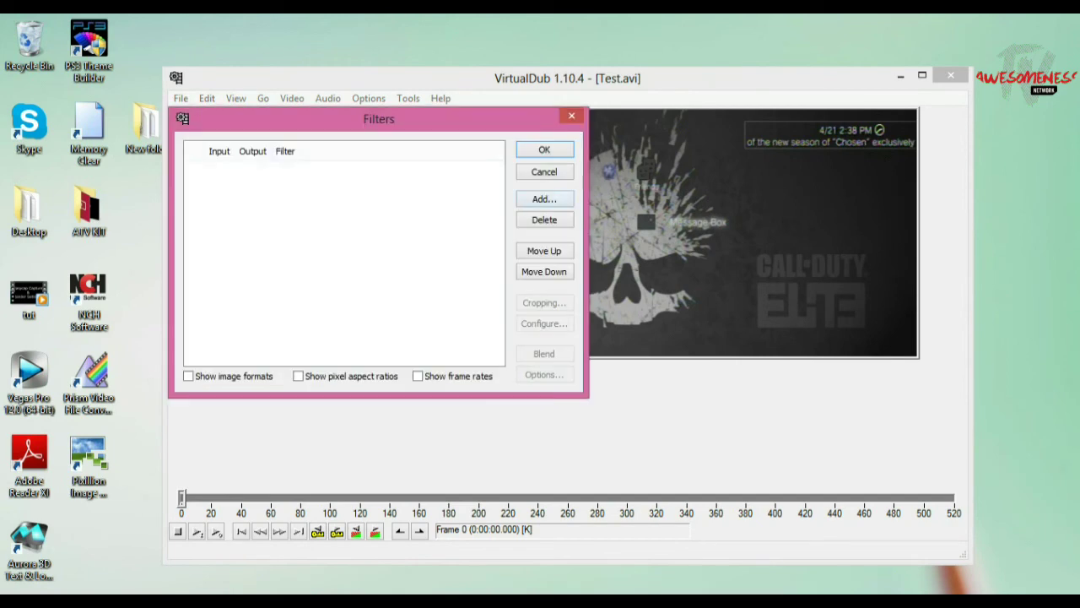
pyautogui.click(544, 199)
pyautogui.moveTo(486, 205); pyautogui.dragTo(485, 284)
pyautogui.press('Escape')
pyautogui.press('Escape')
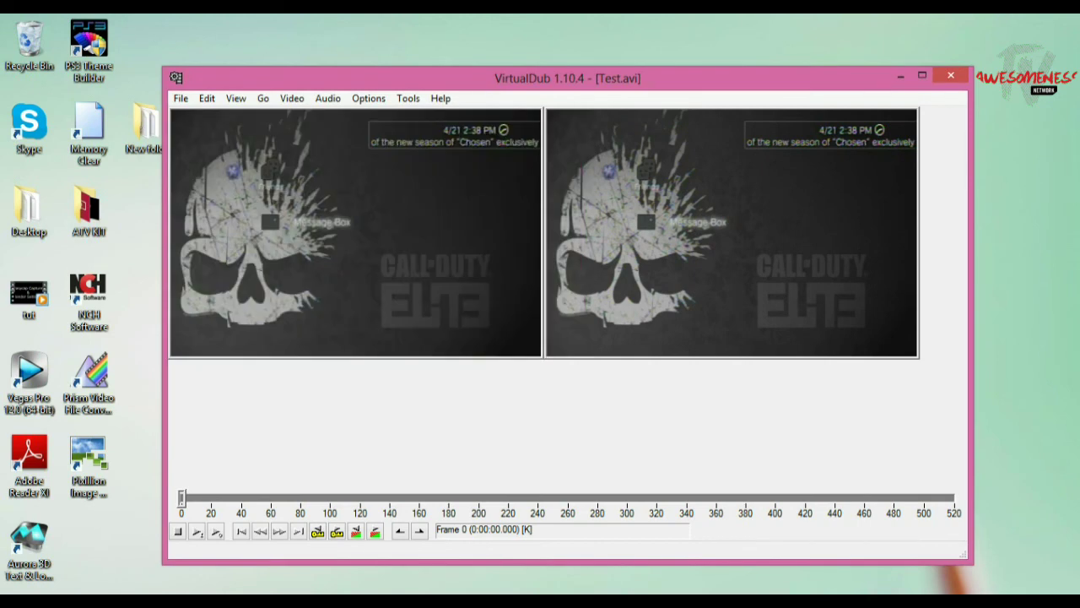
pyautogui.click(180, 99)
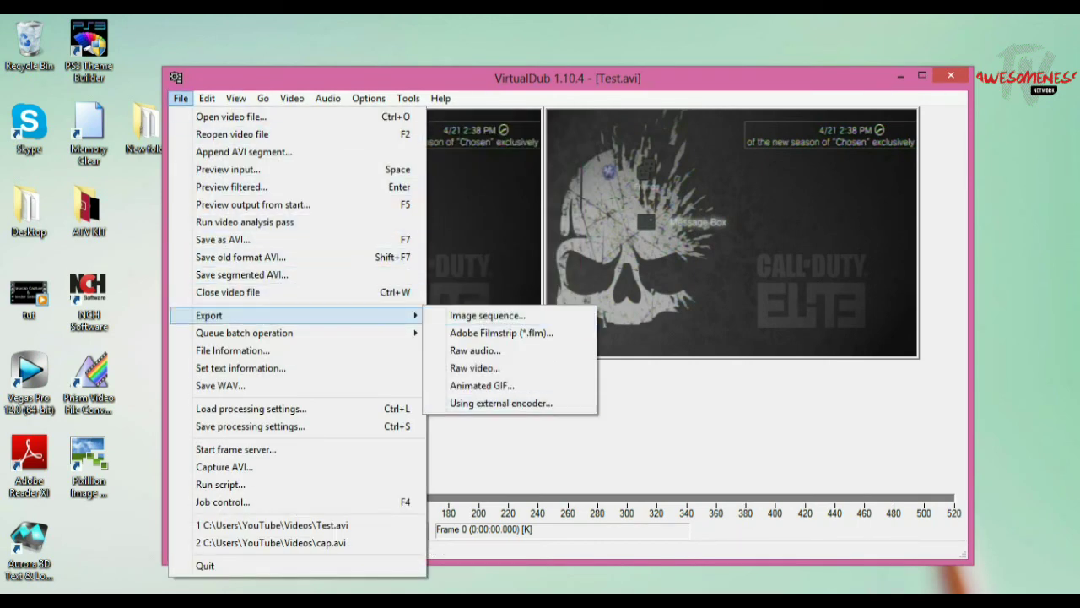
pyautogui.click(633, 372)
pyautogui.press('alt')
pyautogui.press('Right')
pyautogui.press('Right')
pyautogui.press('Right')
pyautogui.press('Right')
pyautogui.press('Escape')
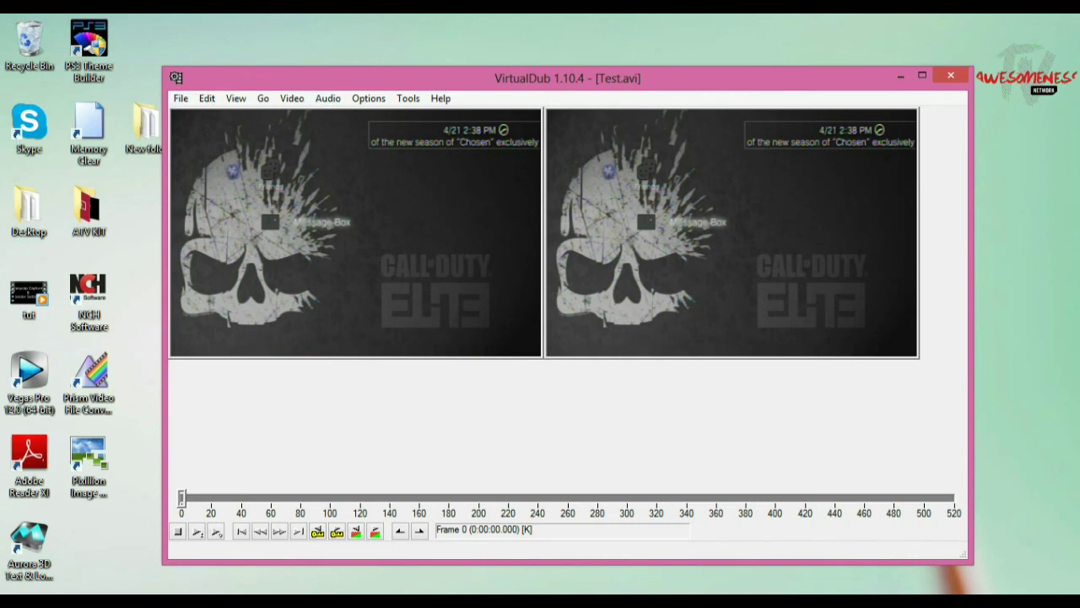
# Open the file chooser for loading processing settings from a configuration script
pyautogui.click(180, 98)
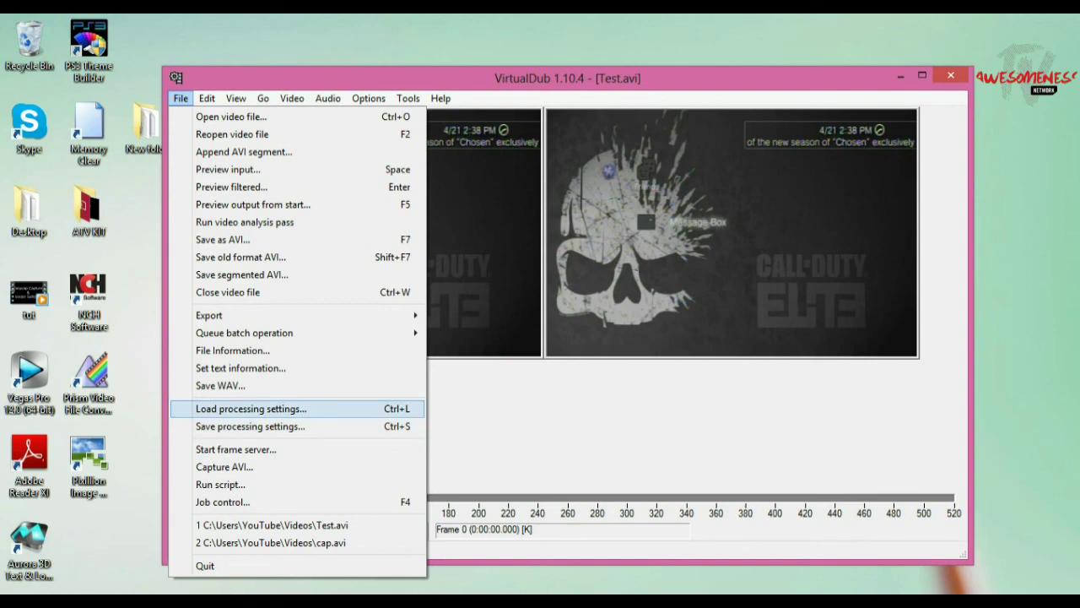
pyautogui.press('Return')
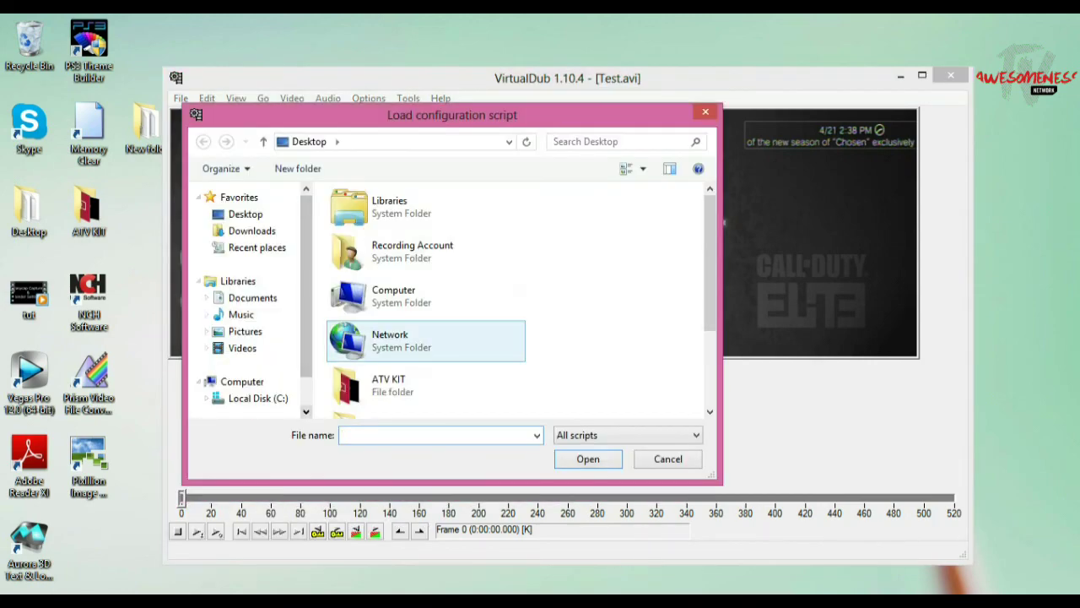